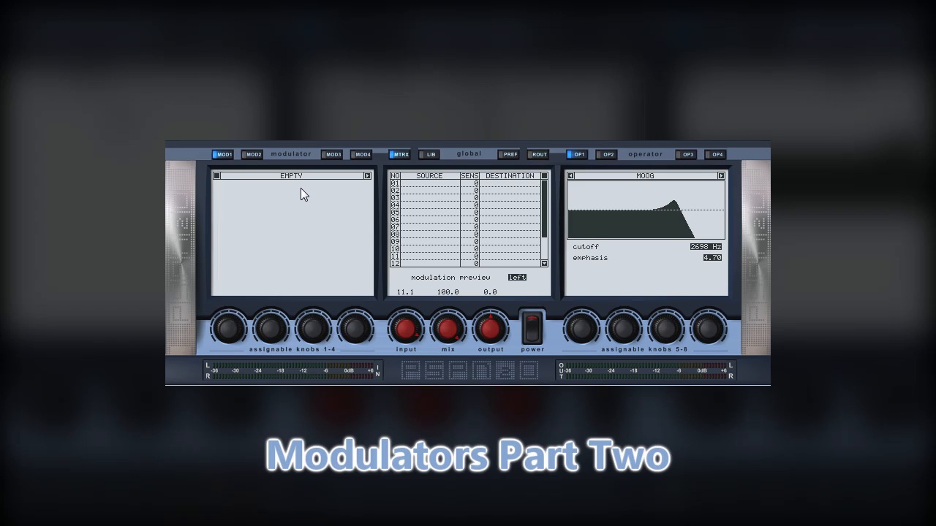
Load the envelope detector (ENV) into modulator 1 and assign it as the source of modulation slots 01 and 02
left_click(298, 184)
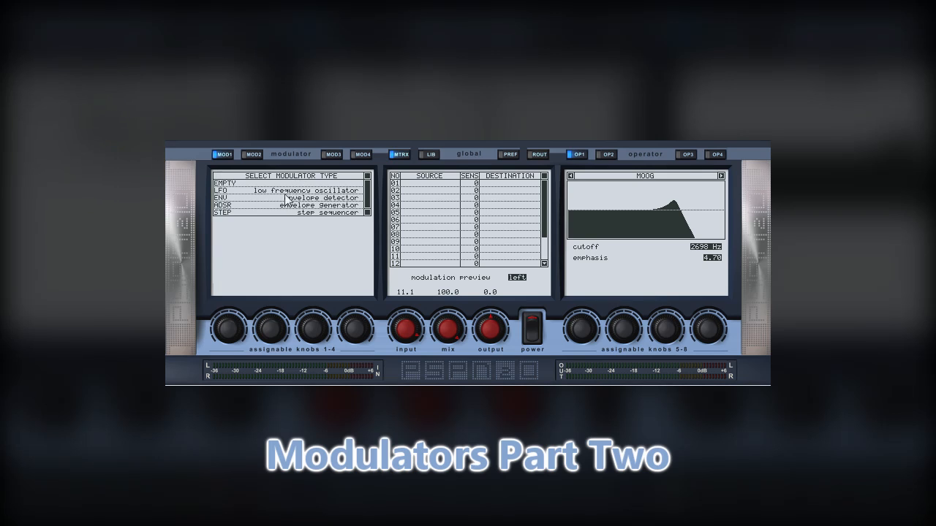
left_click(284, 202)
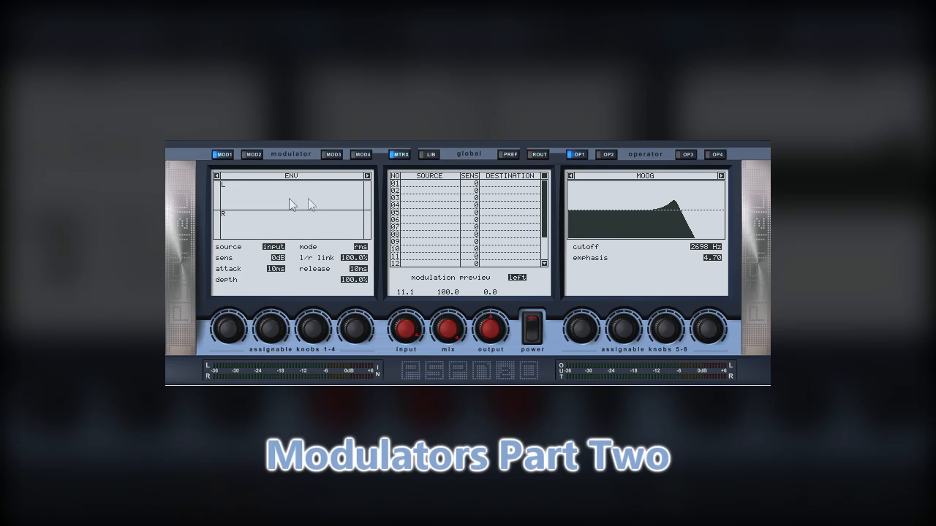
left_click(392, 187)
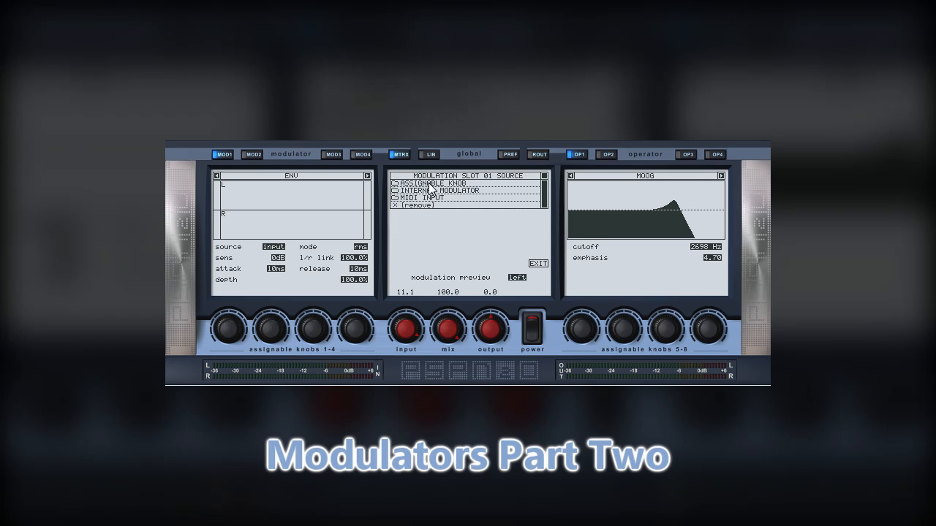
left_click(426, 190)
left_click(426, 190)
left_click(426, 190)
left_click(425, 191)
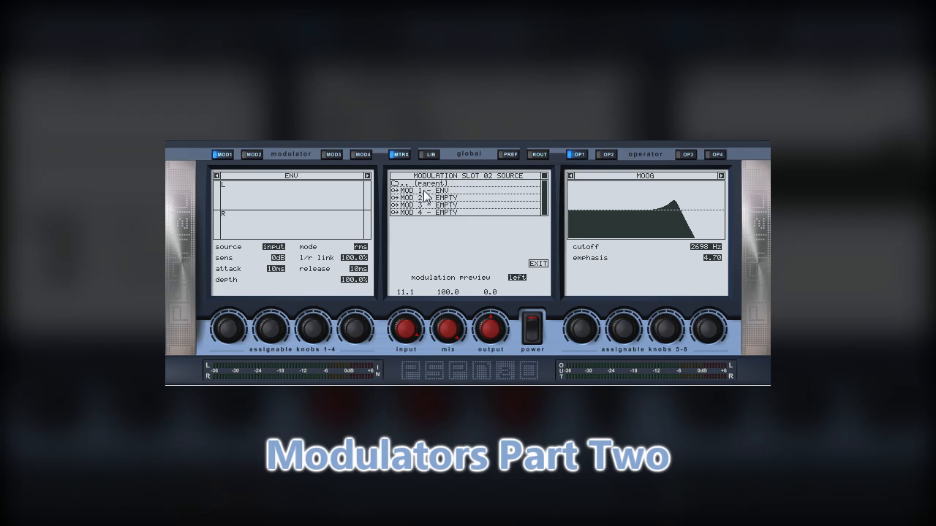
left_click(424, 192)
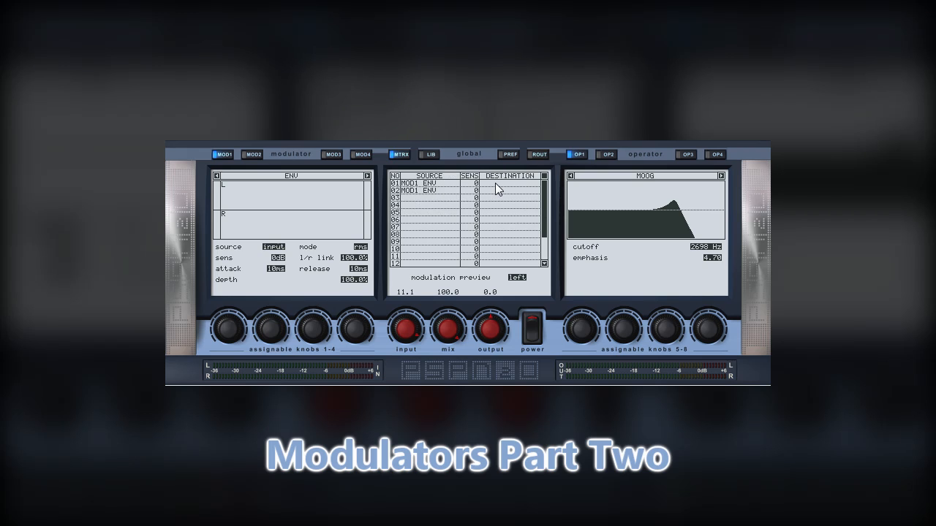
Route modulation slot 01 to the operator 1 MOOG cutoff and slot 02 to its emphasis
left_click(495, 183)
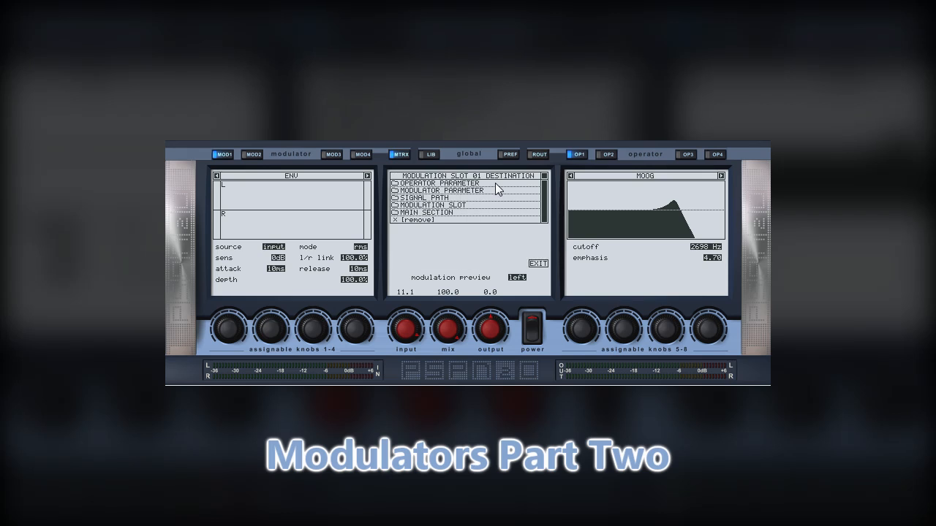
left_click(461, 184)
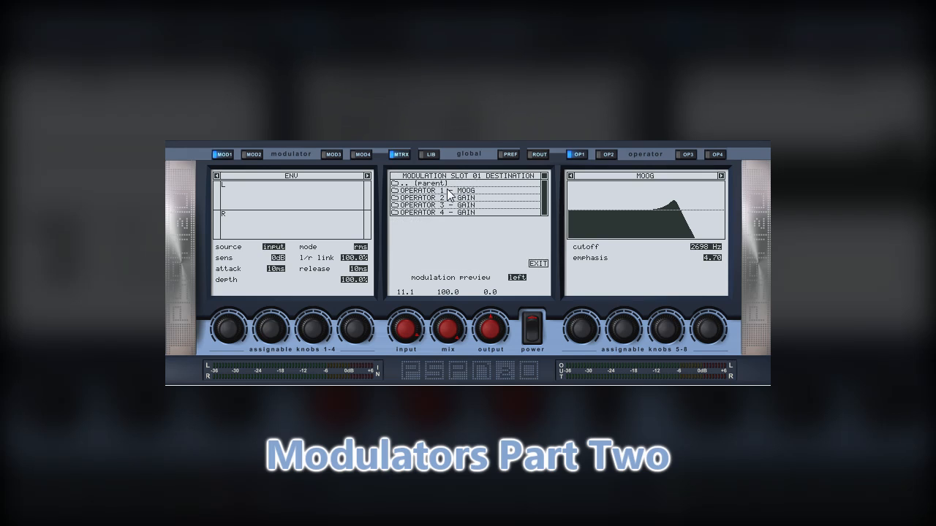
left_click(450, 191)
left_click(482, 191)
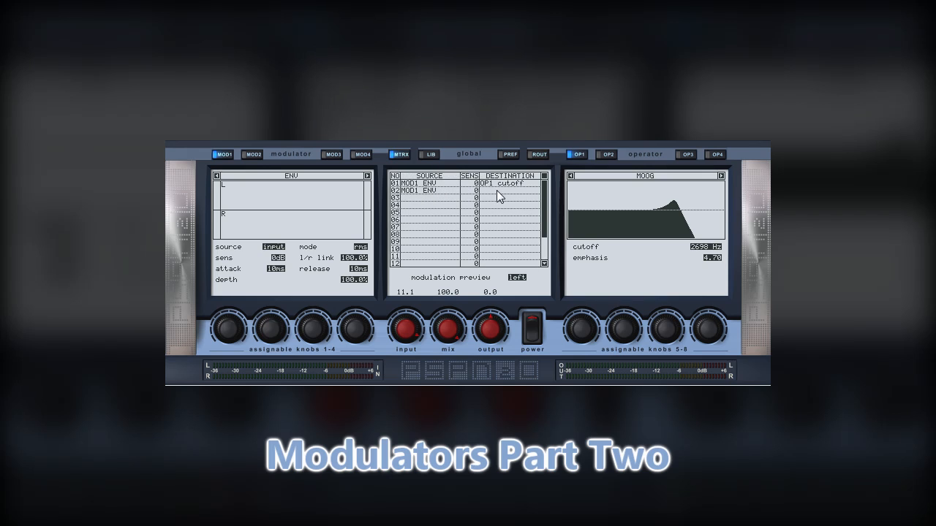
left_click(497, 190)
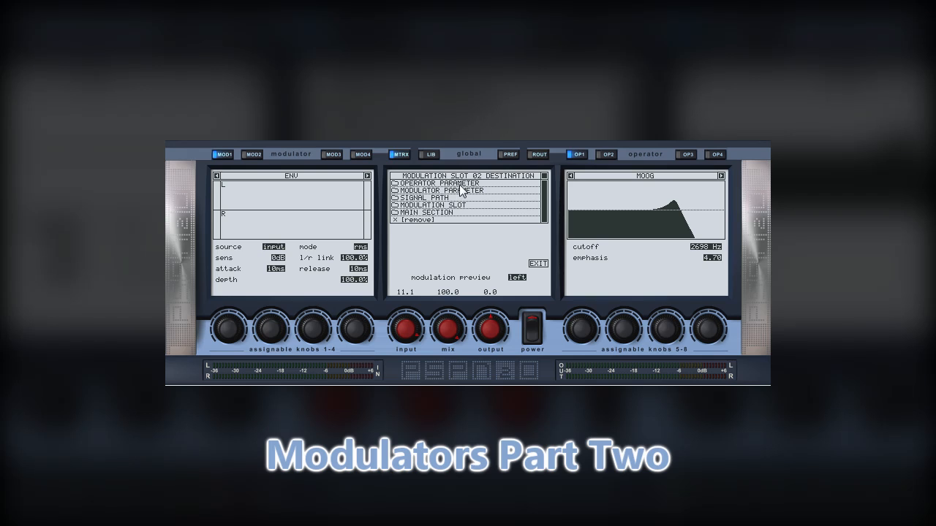
left_click(460, 183)
left_click(460, 191)
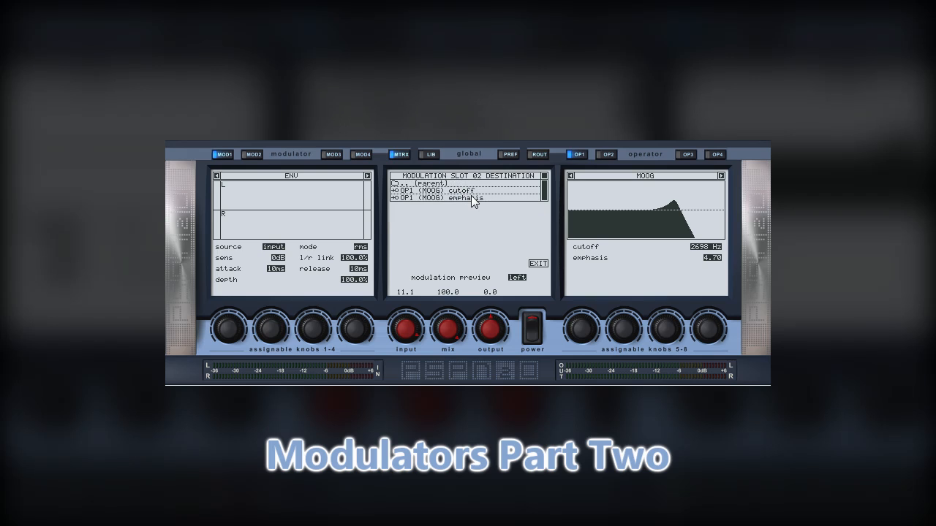
left_click(471, 196)
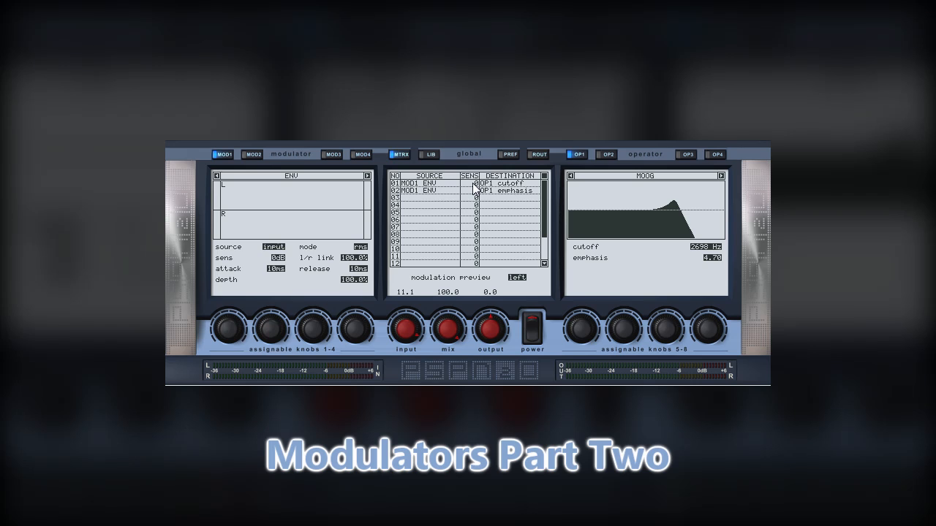
Set the modulation sensitivity to -75 for the cutoff slot and +50 for the emphasis slot
left_click_drag(474, 188, 470, 241)
left_click_drag(474, 191, 474, 155)
Cycle the envelope detector's source options back to input, and try peak mode before returning to rms
left_click(283, 250)
left_click(284, 255)
left_click(284, 255)
left_click(284, 250)
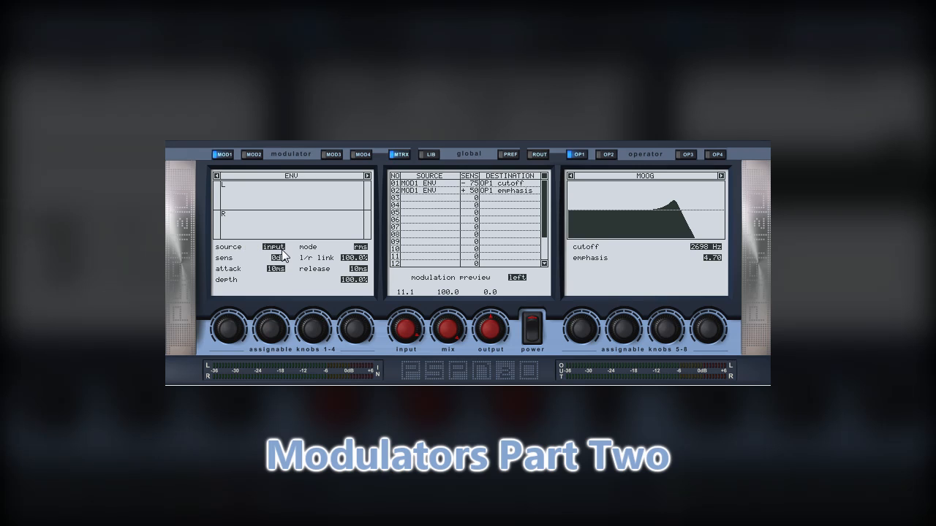
left_click(360, 247)
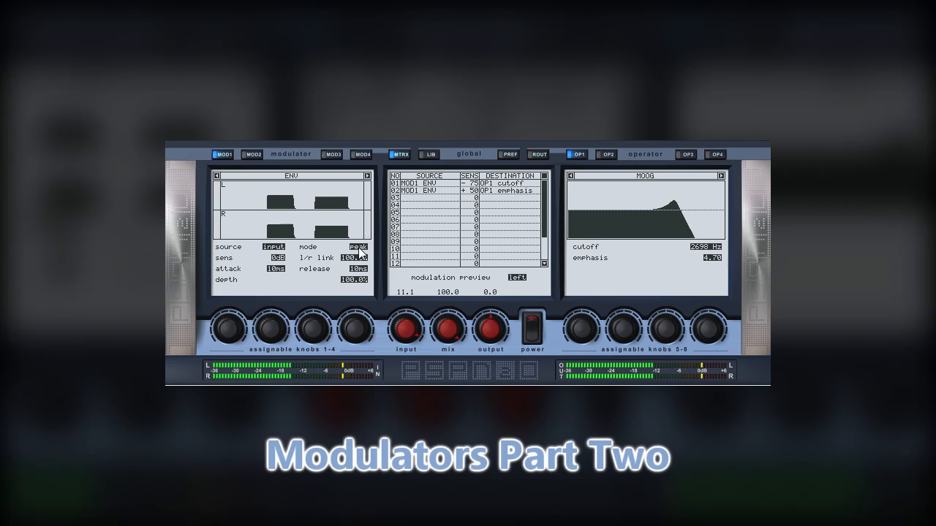
left_click(359, 247)
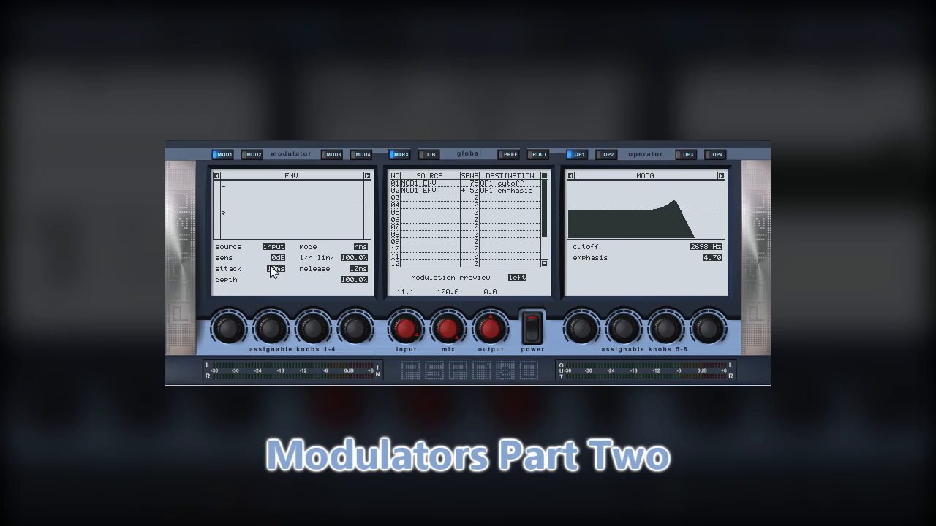
Toggle playback and set the envelope detector's sens parameter to -3 dB
key("space")
mouse_move(275, 259)
left_mouse_down()
mouse_move(284, 240)
mouse_move(284, 298)
mouse_move(280, 253)
left_mouse_up()
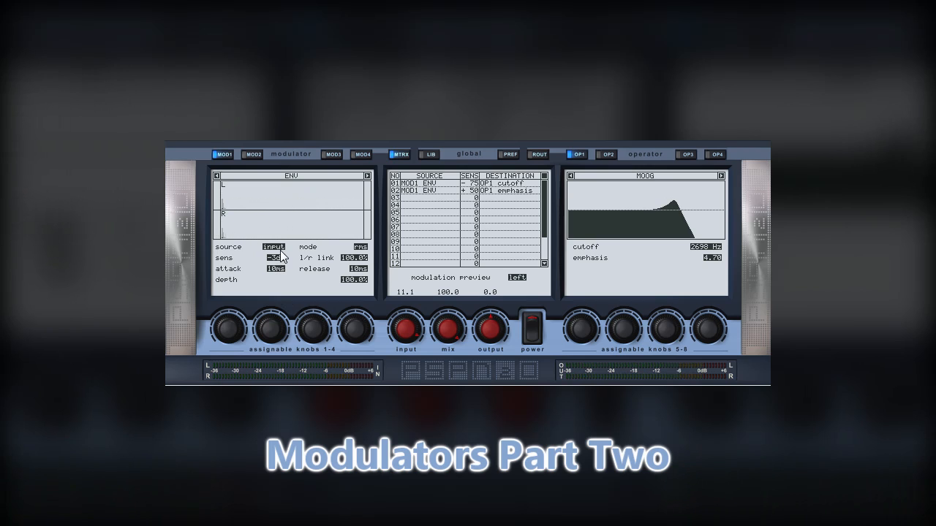
left_click(520, 278)
Set the envelope detector's attack to 677 ms and its sens parameter to 5 dB
left_click_drag(280, 270, 290, 203)
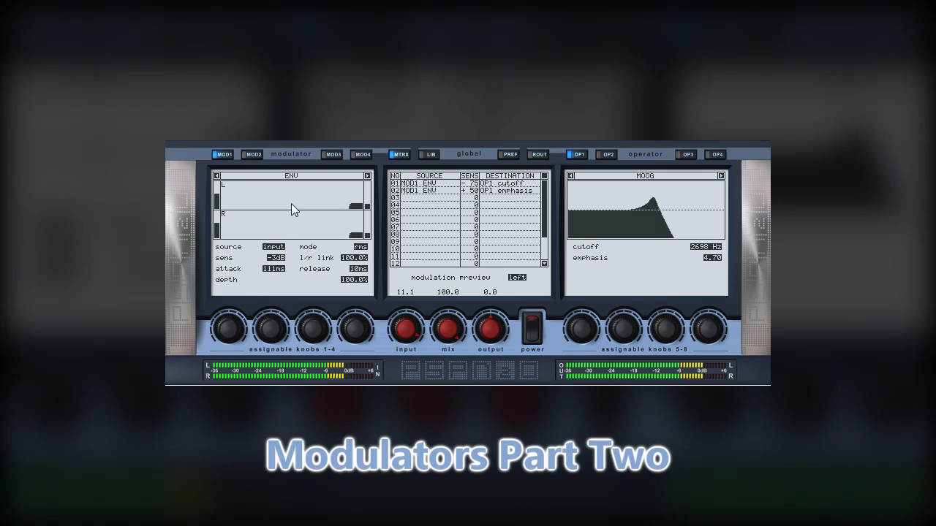
left_click_drag(282, 269, 295, 200)
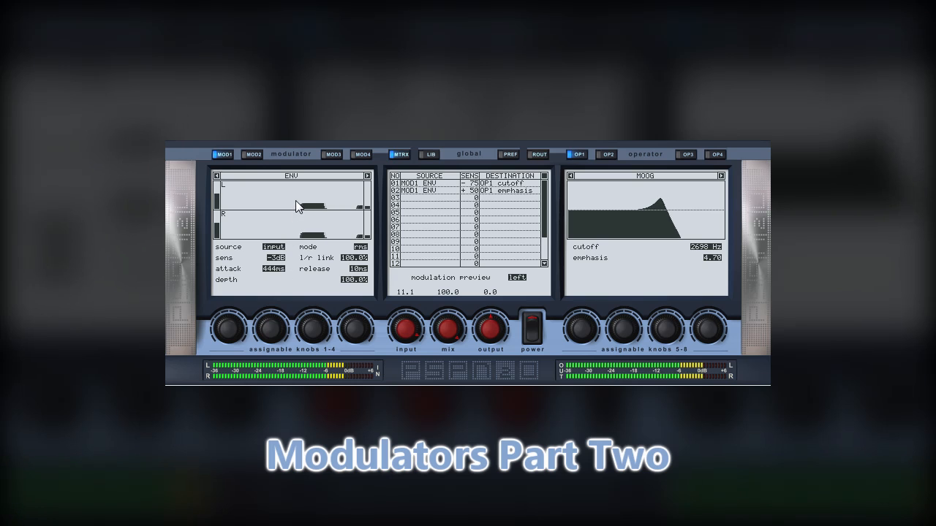
left_click_drag(279, 267, 287, 241)
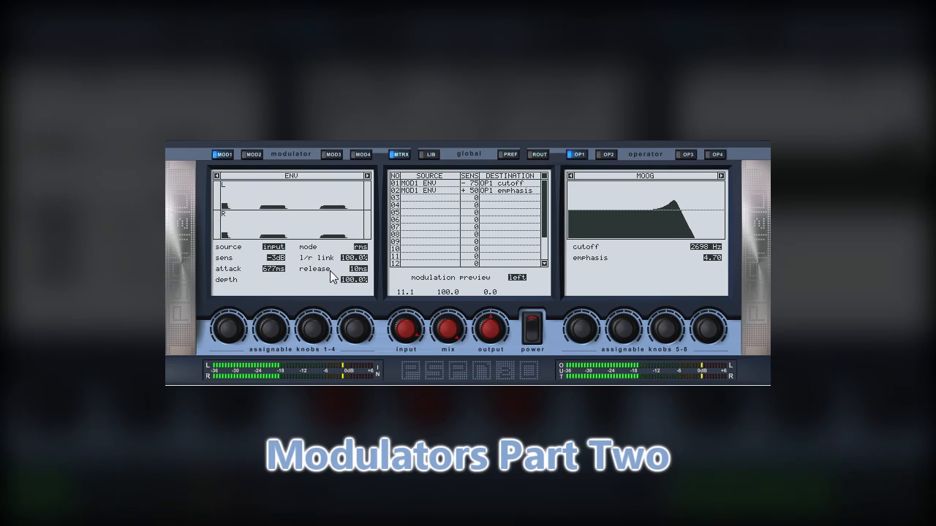
left_click_drag(284, 261, 287, 235)
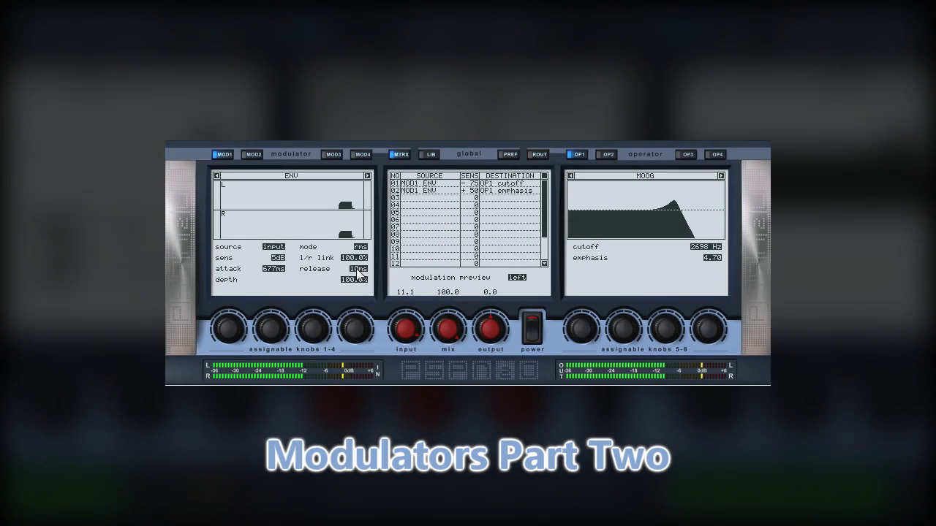
Set the envelope detector's release to 755 ms
left_click_drag(362, 227, 365, 177)
left_click_drag(355, 265, 366, 177)
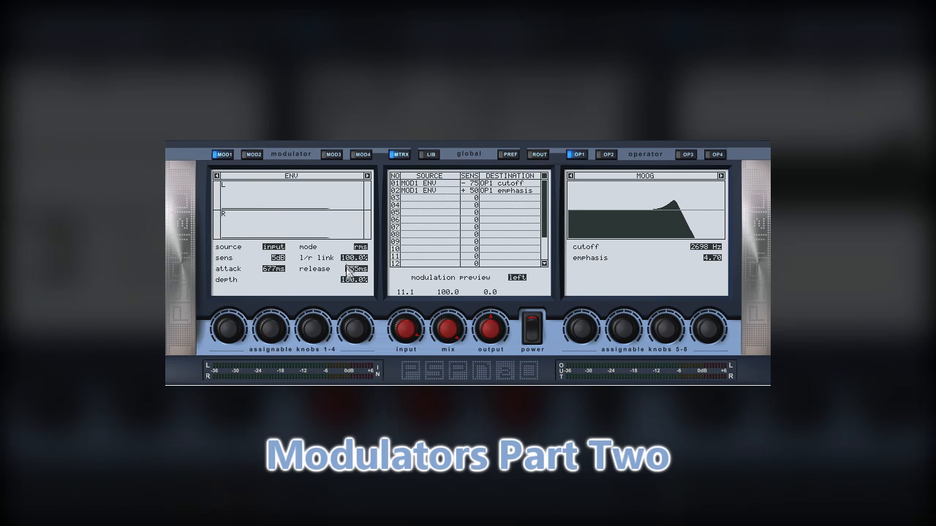
Reduce the envelope detector's depth to 53.5% and its l/r link to 0.0%
left_click_drag(351, 283, 369, 335)
left_click_drag(353, 280, 372, 380)
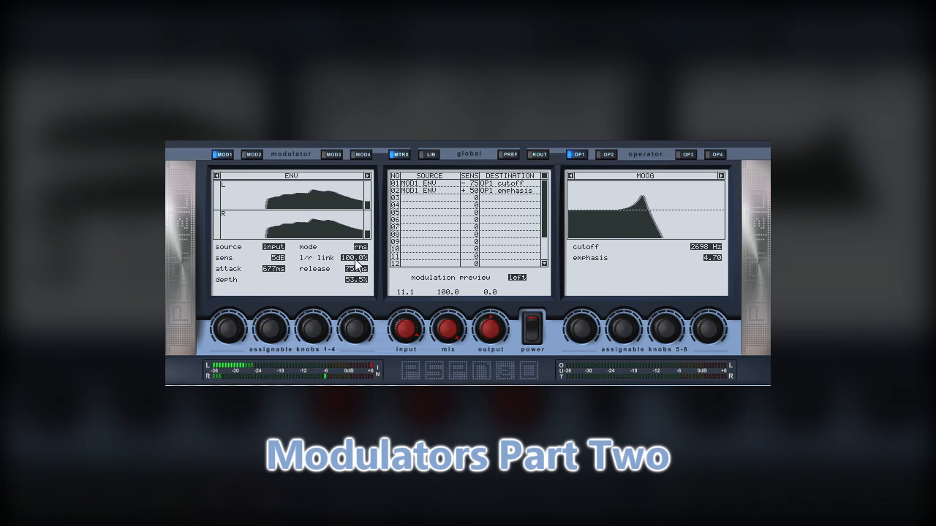
left_click_drag(356, 259, 382, 393)
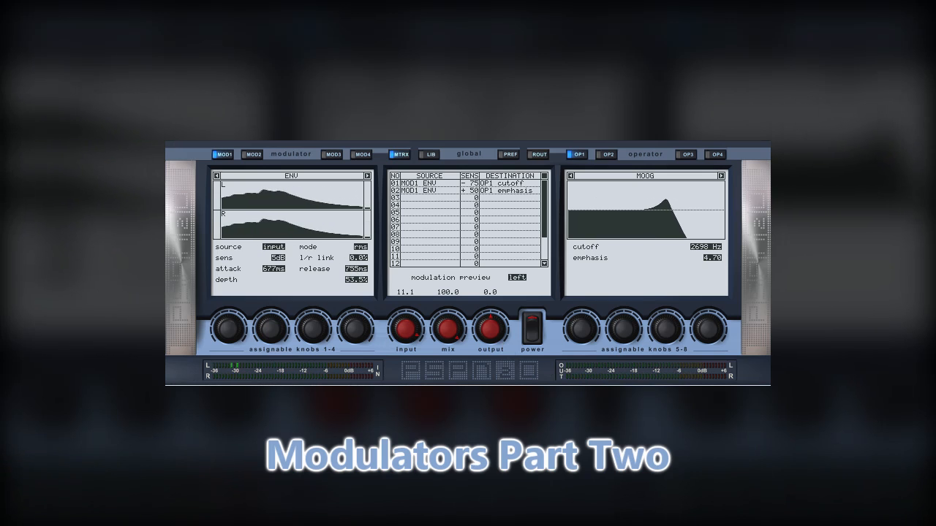